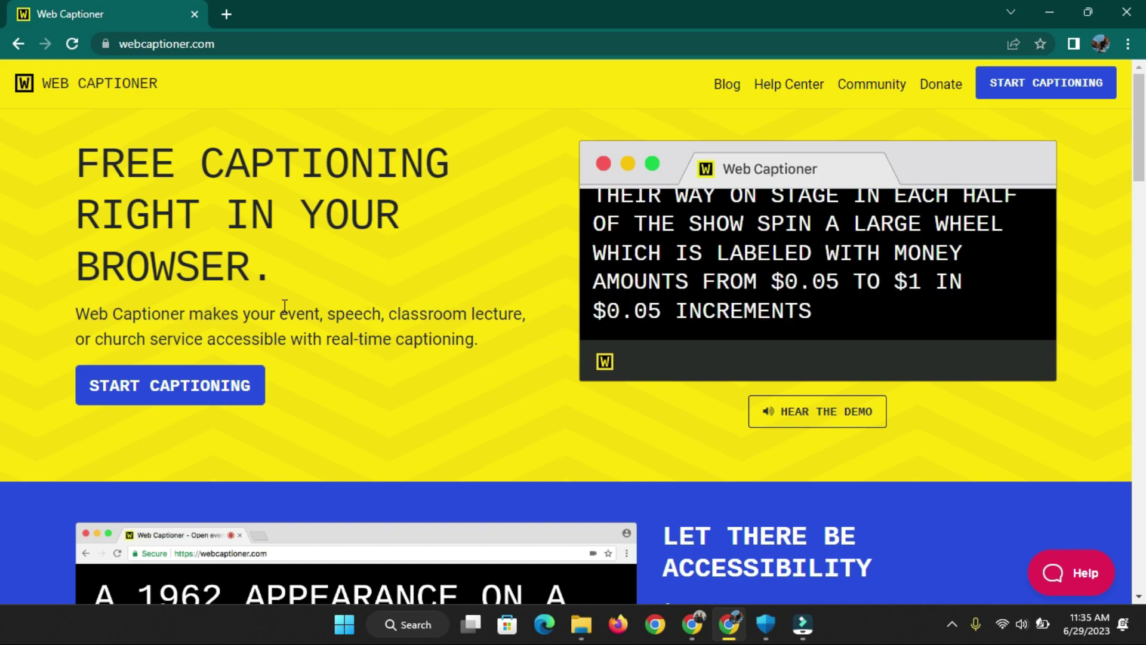
scroll(350, 308, down, 3)
scroll(889, 302, up, 2)
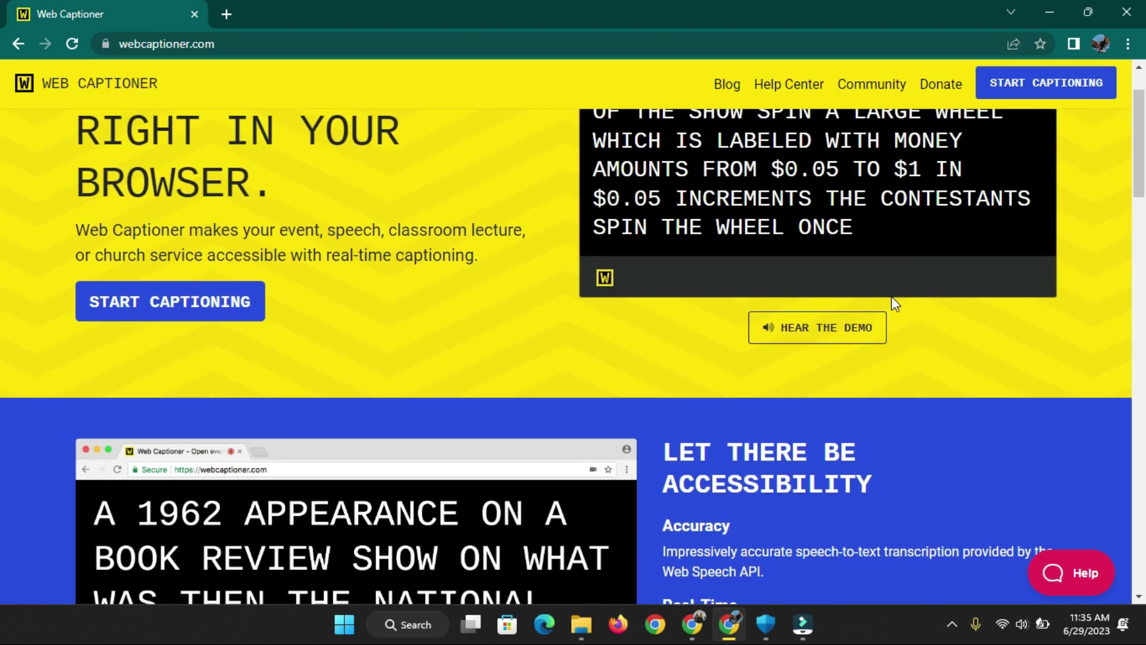
scroll(890, 302, down, 2)
scroll(892, 303, down, 2)
scroll(881, 303, down, 3)
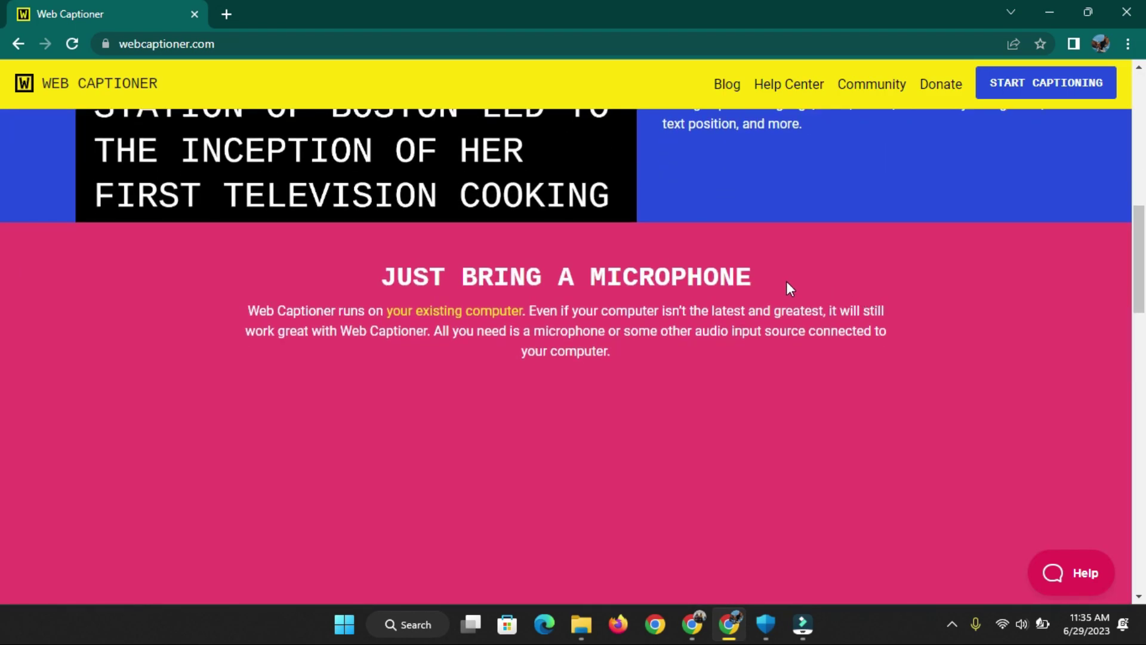
scroll(196, 308, down, 3)
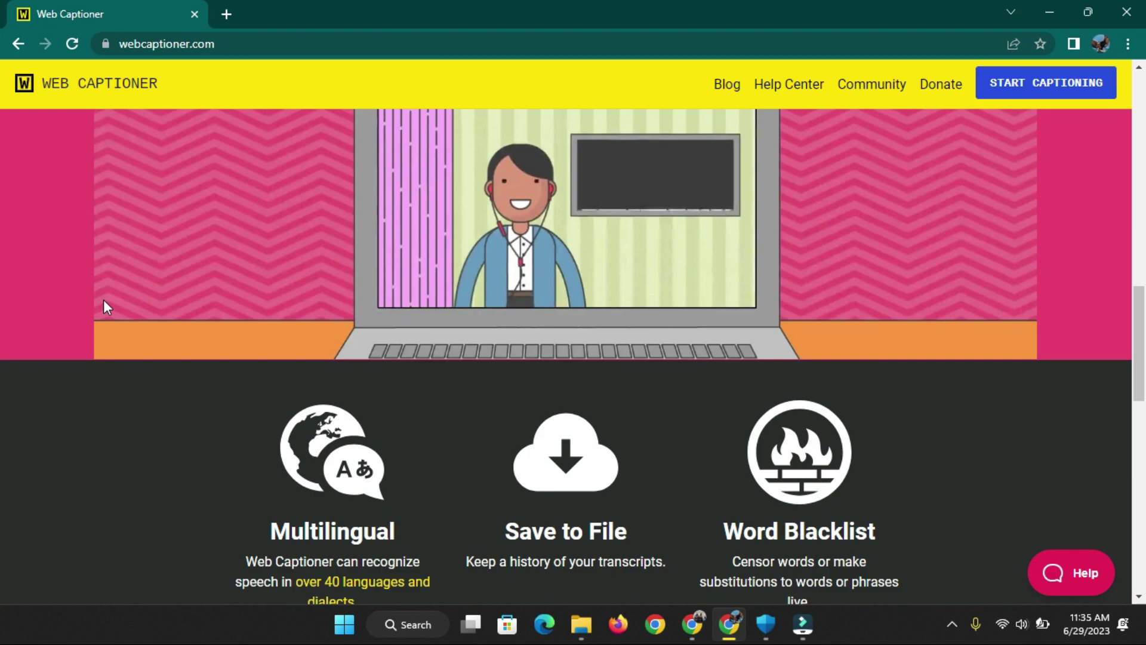
scroll(103, 307, down, 2)
scroll(108, 318, down, 3)
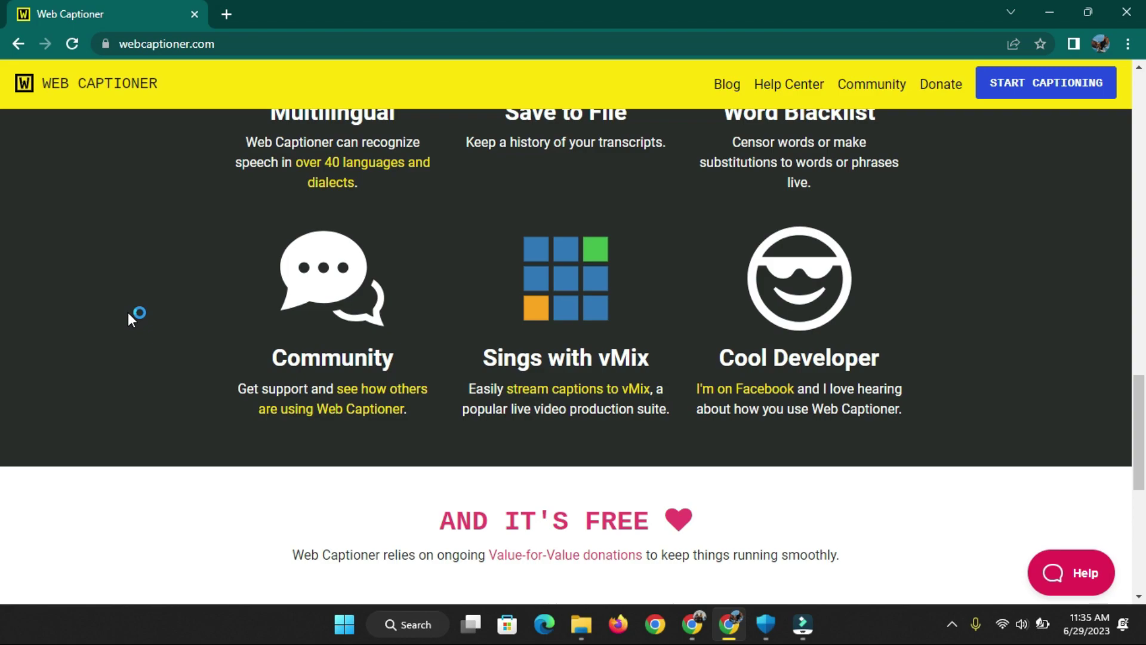
scroll(128, 311, down, 4)
scroll(160, 308, down, 1)
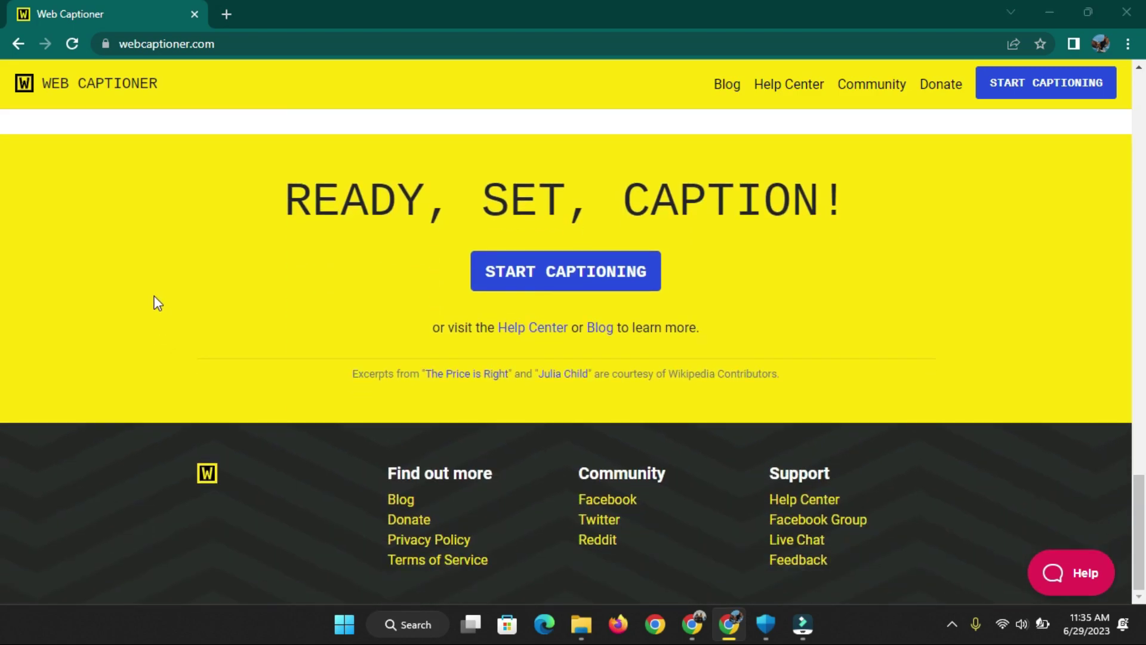
scroll(151, 293, up, 1)
scroll(151, 294, up, 3)
scroll(153, 294, up, 3)
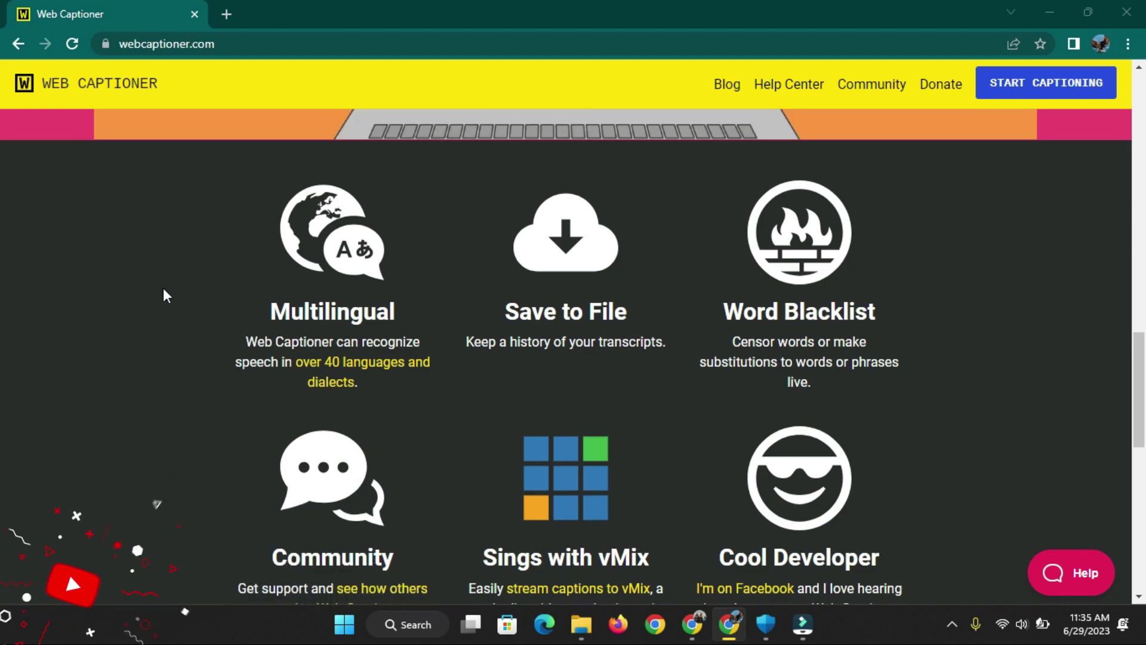
scroll(165, 291, up, 5)
scroll(164, 287, up, 5)
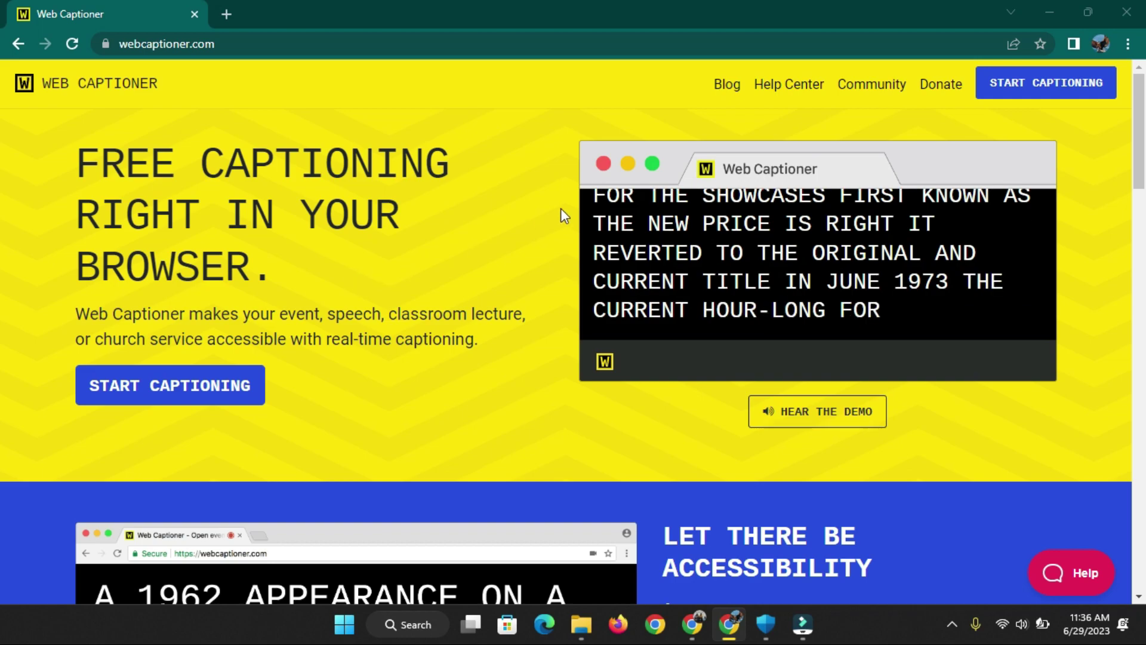
scroll(1066, 284, down, 2)
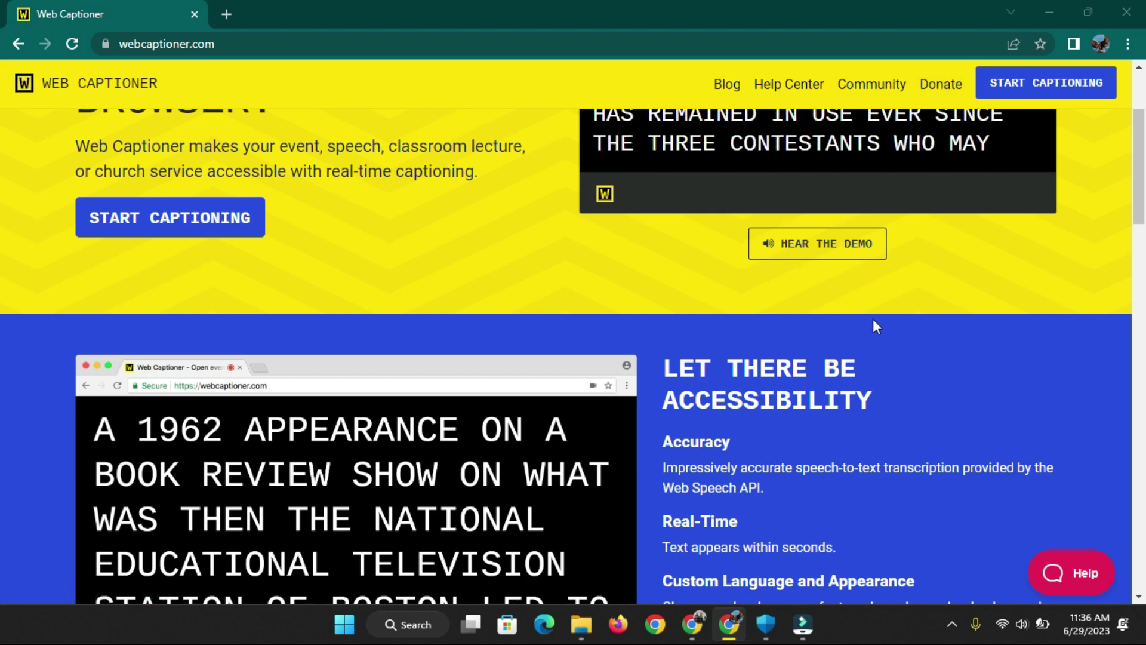
scroll(873, 320, up, 2)
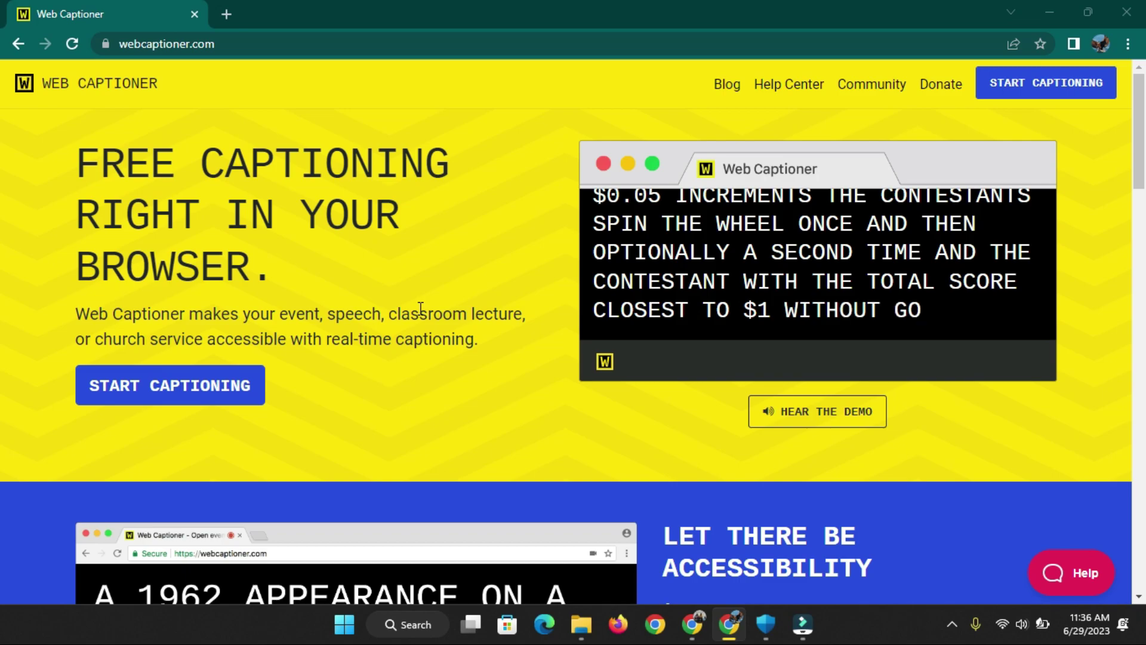
scroll(419, 309, down, 3)
scroll(430, 315, down, 2)
scroll(441, 325, down, 2)
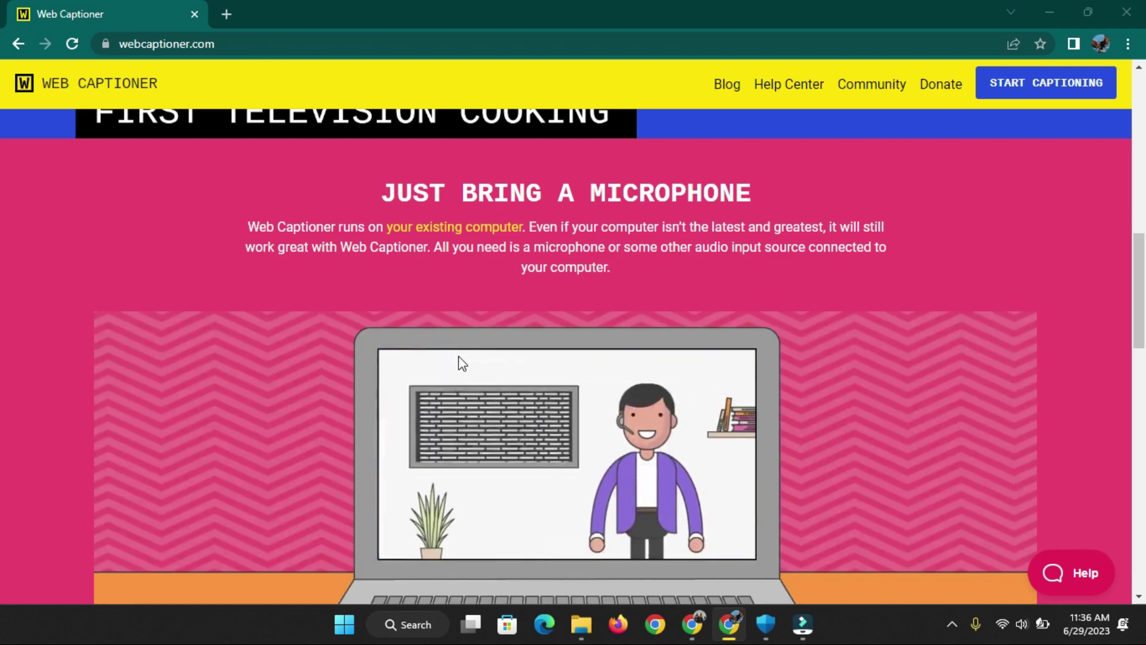
scroll(463, 361, down, 4)
scroll(525, 341, down, 3)
scroll(525, 344, down, 5)
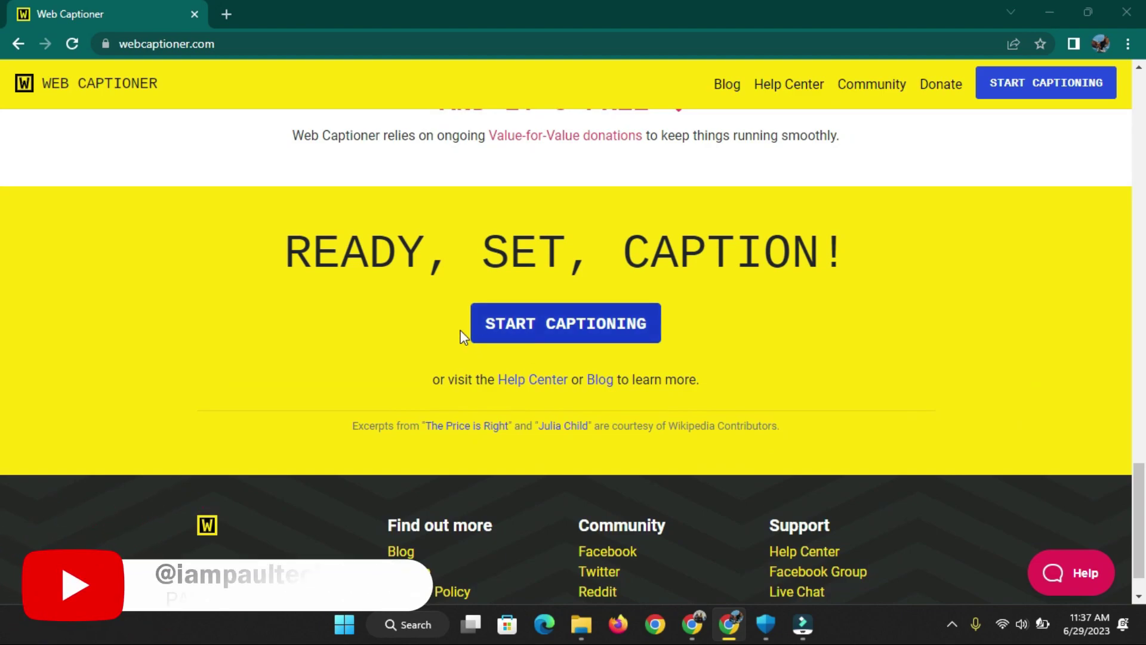
scroll(403, 300, down, 2)
scroll(412, 305, up, 3)
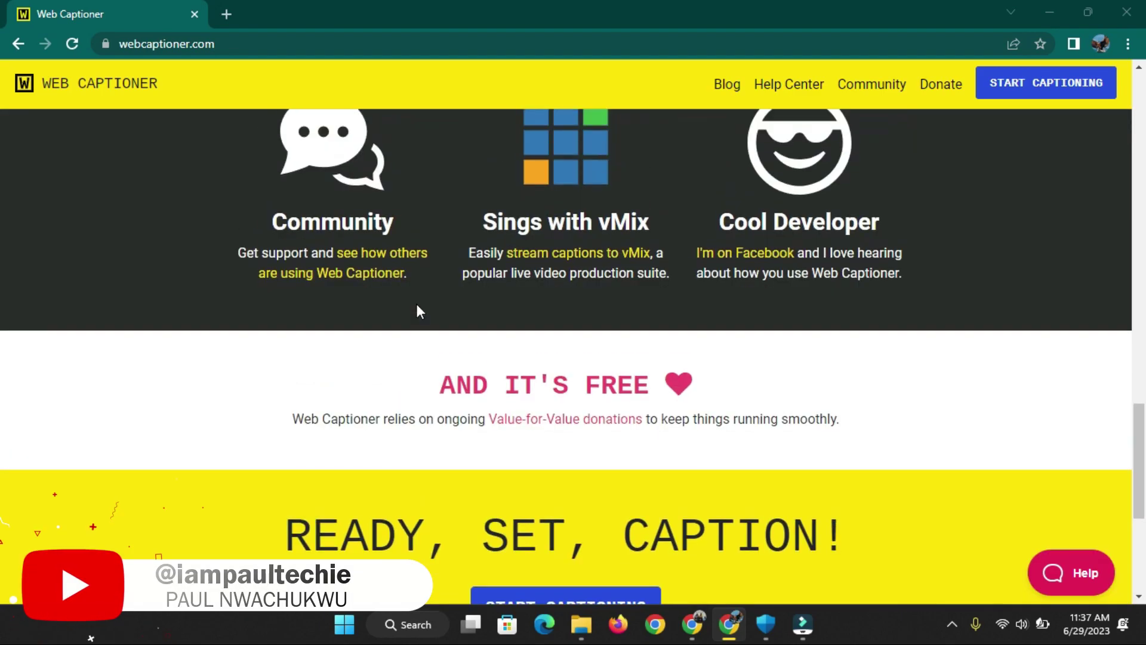
scroll(416, 302, up, 3)
scroll(417, 304, up, 3)
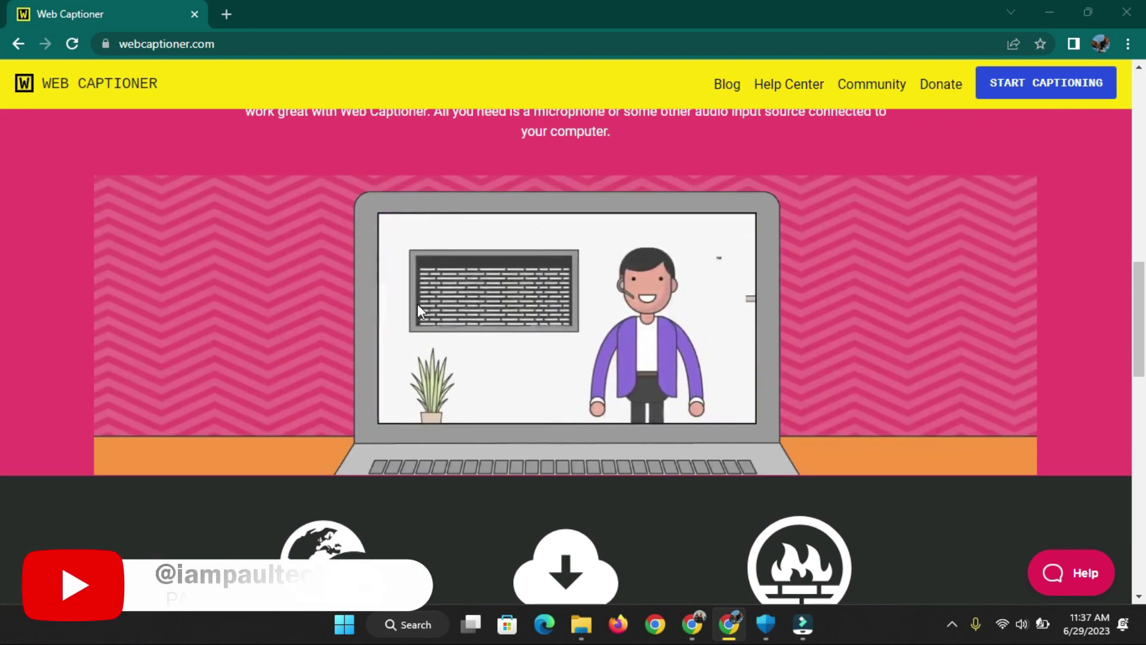
scroll(425, 302, up, 5)
scroll(428, 305, up, 1)
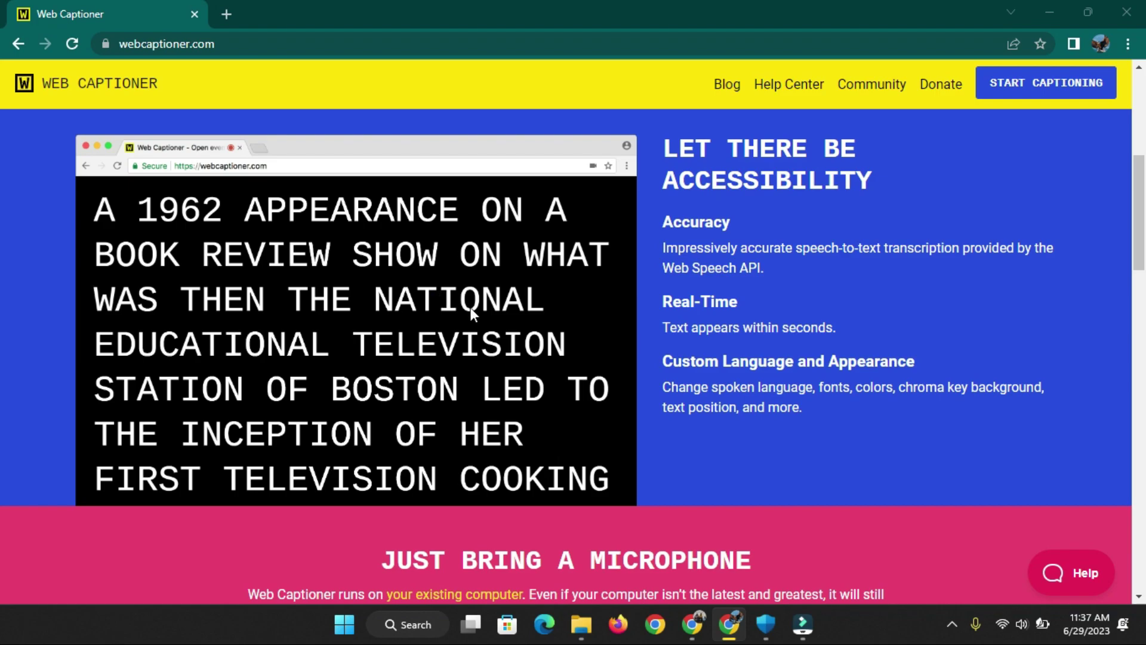
scroll(932, 327, up, 5)
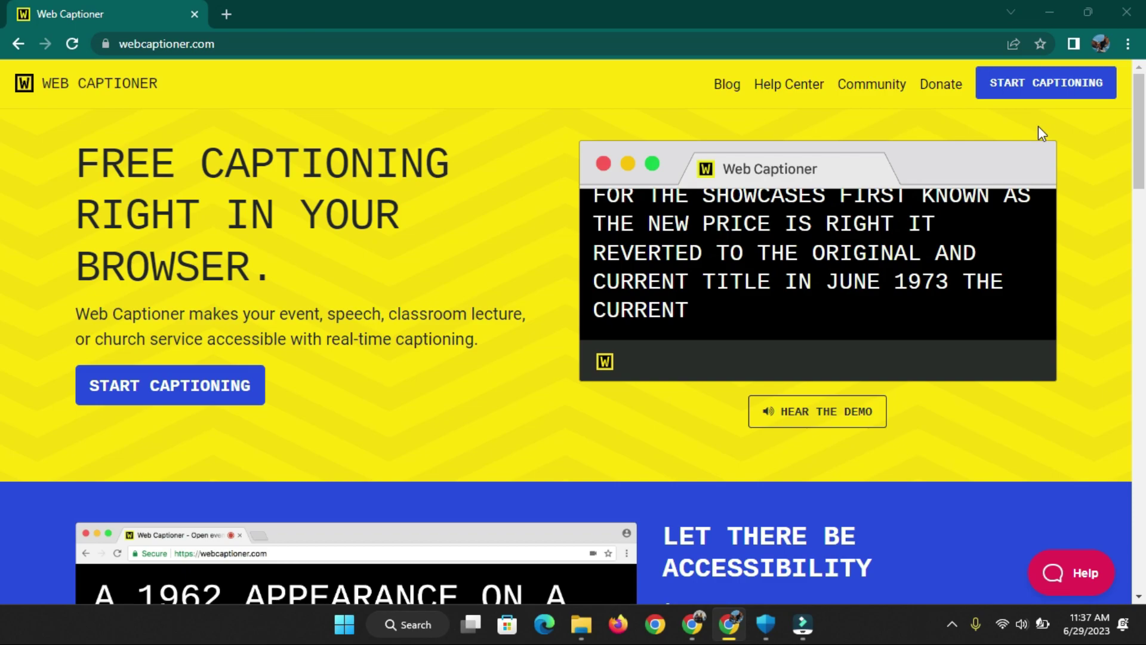
scroll(1074, 262, down, 3)
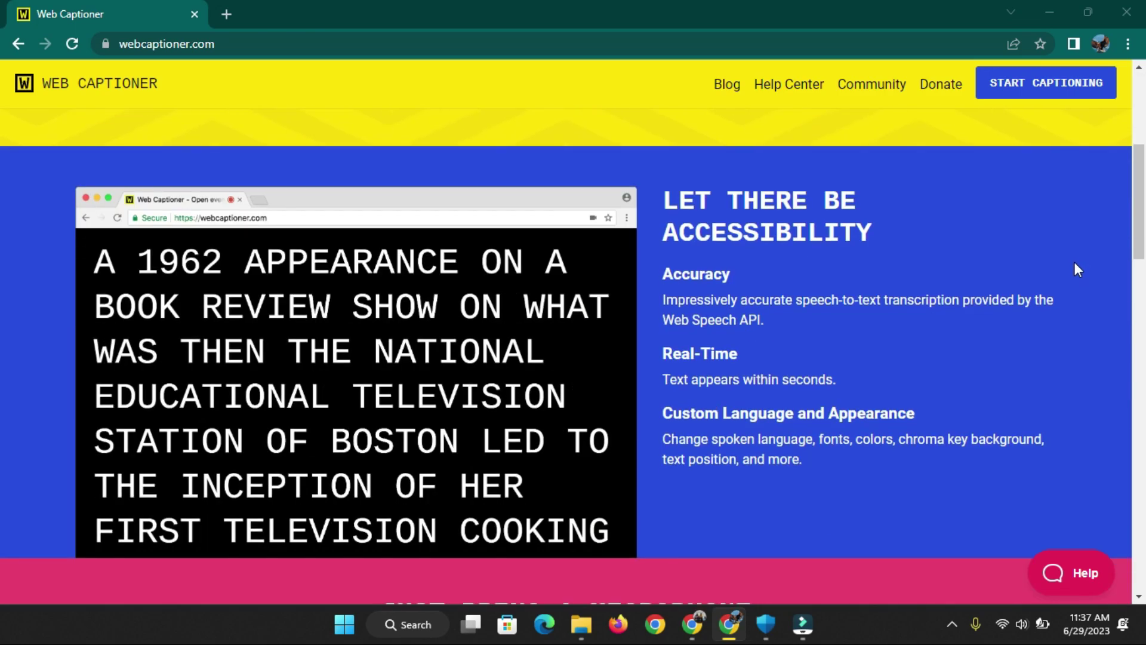
scroll(1077, 269, down, 3)
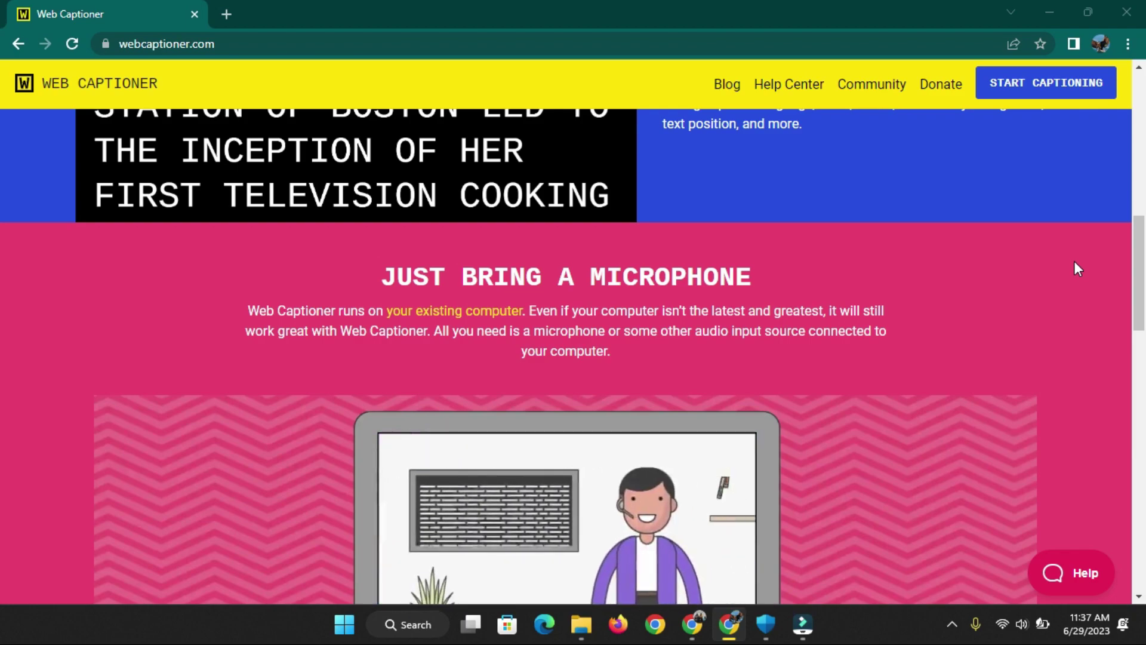
scroll(1073, 266, down, 4)
scroll(1052, 266, down, 1)
scroll(1052, 269, down, 2)
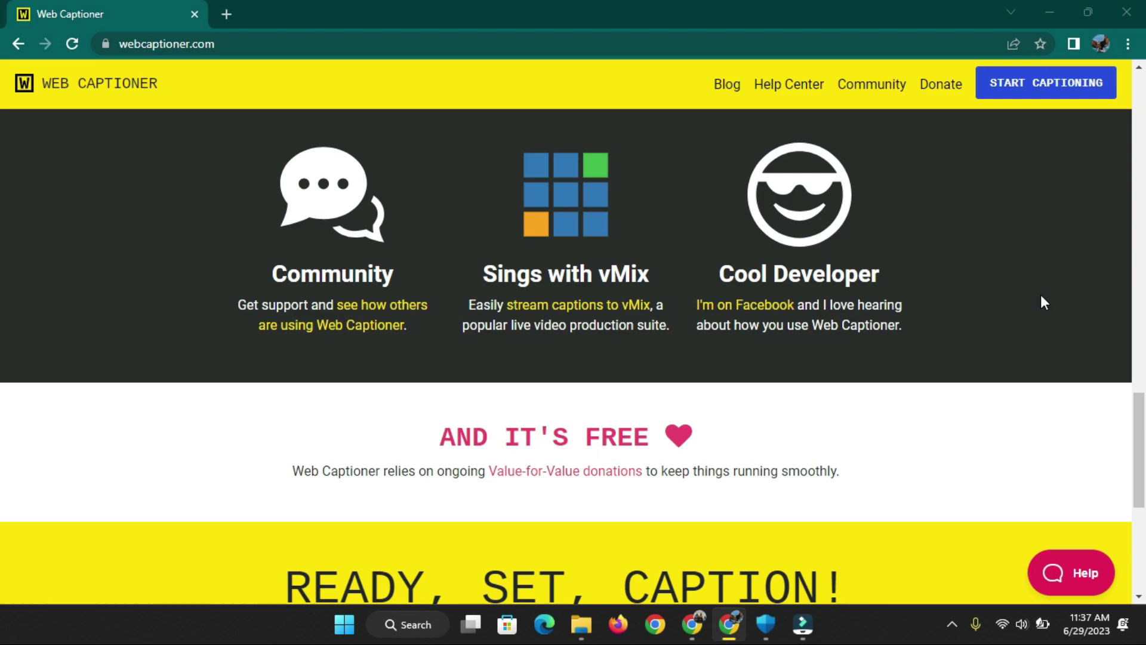
scroll(1020, 309, up, 2)
scroll(1020, 311, up, 5)
scroll(1022, 311, up, 10)
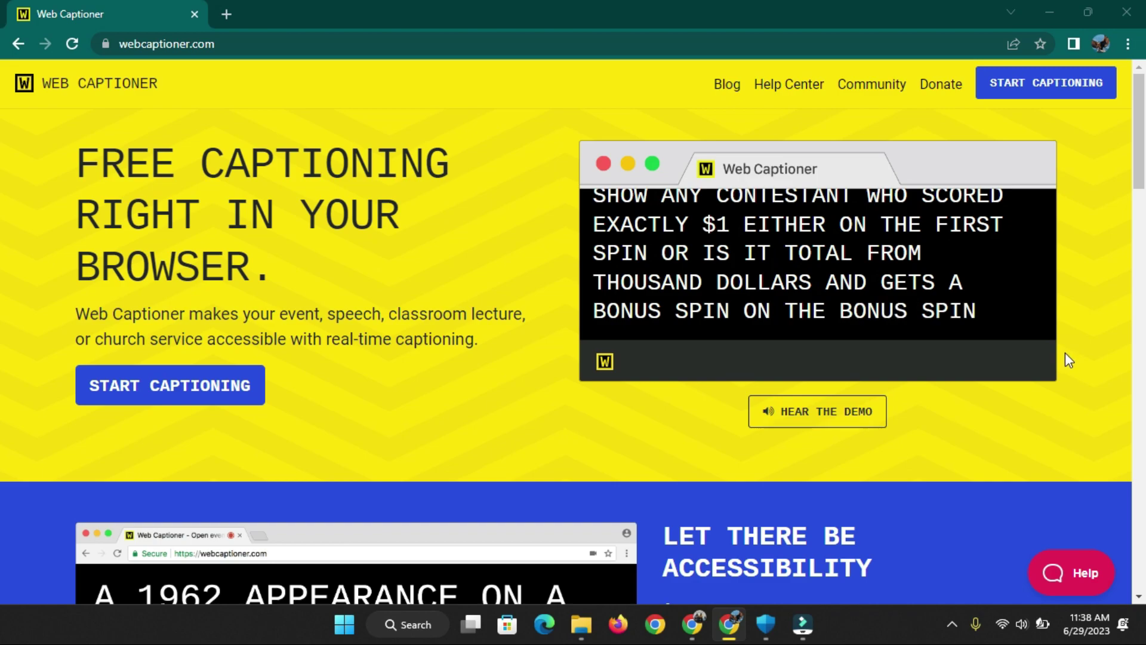
click(1031, 91)
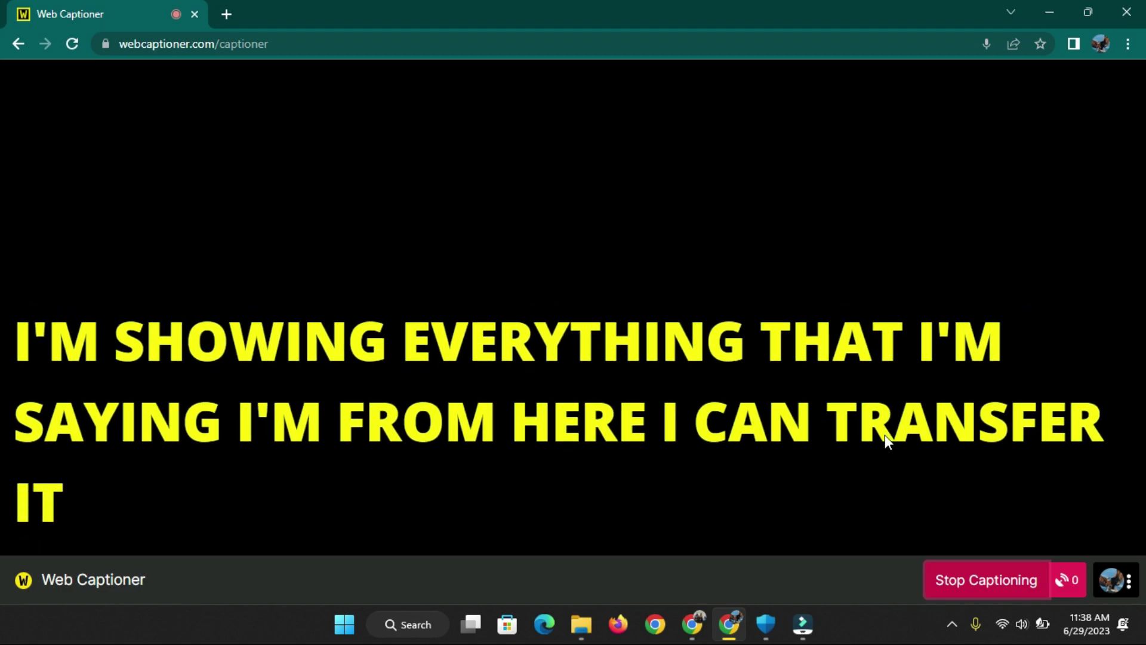
key(alt+Left)
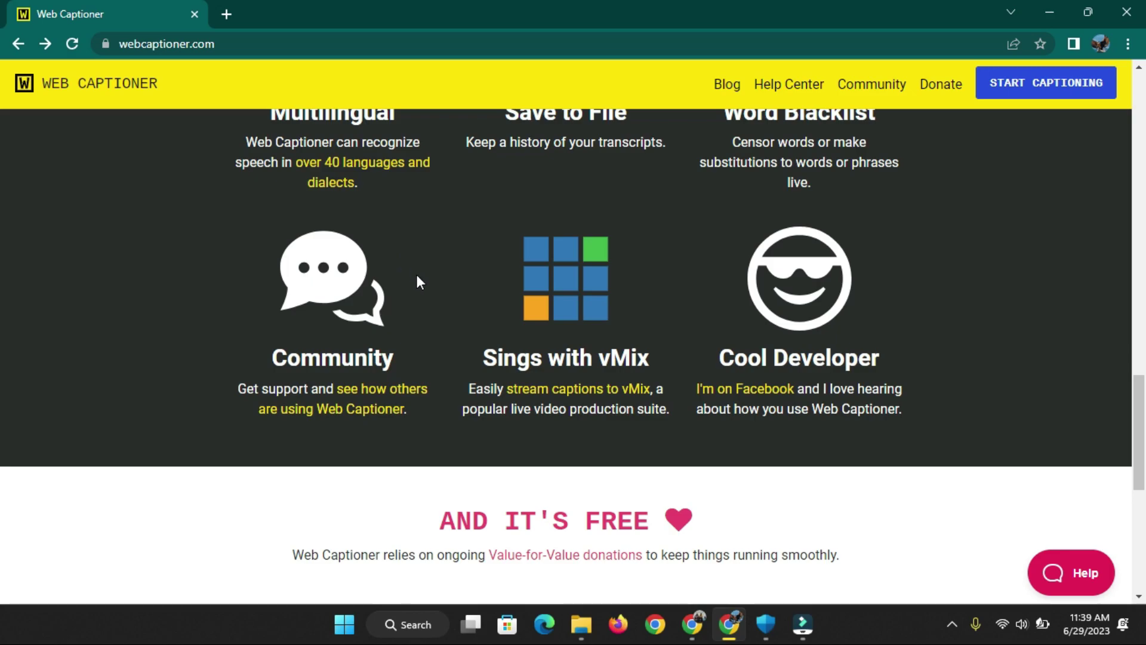
scroll(394, 250, up, 5)
scroll(376, 230, up, 5)
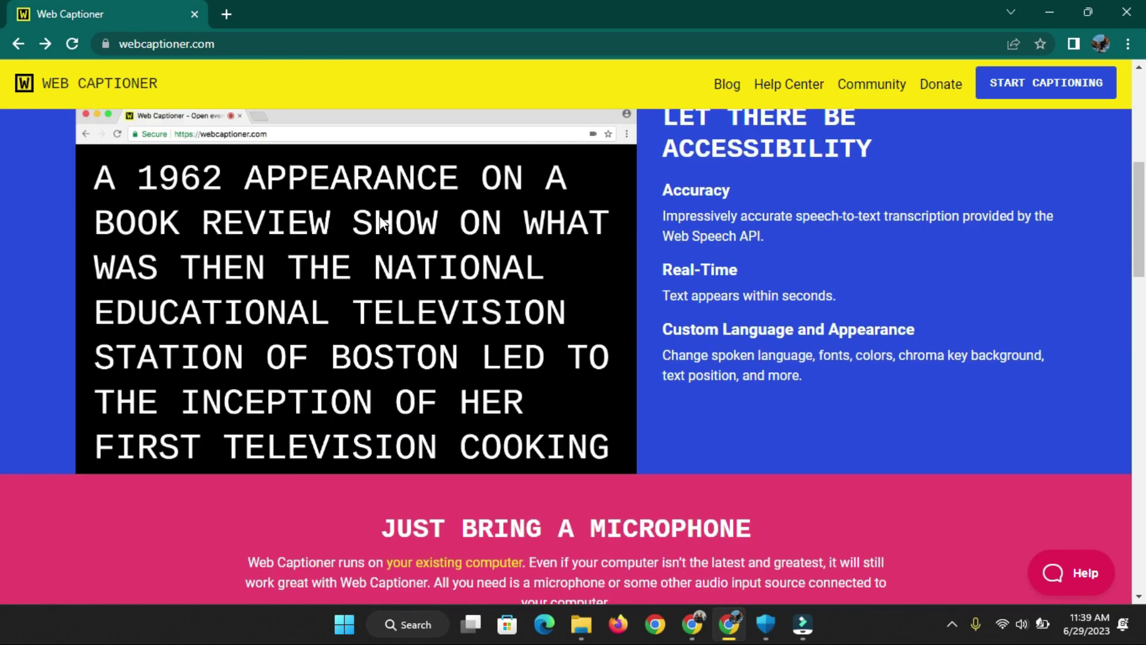
scroll(380, 224, up, 5)
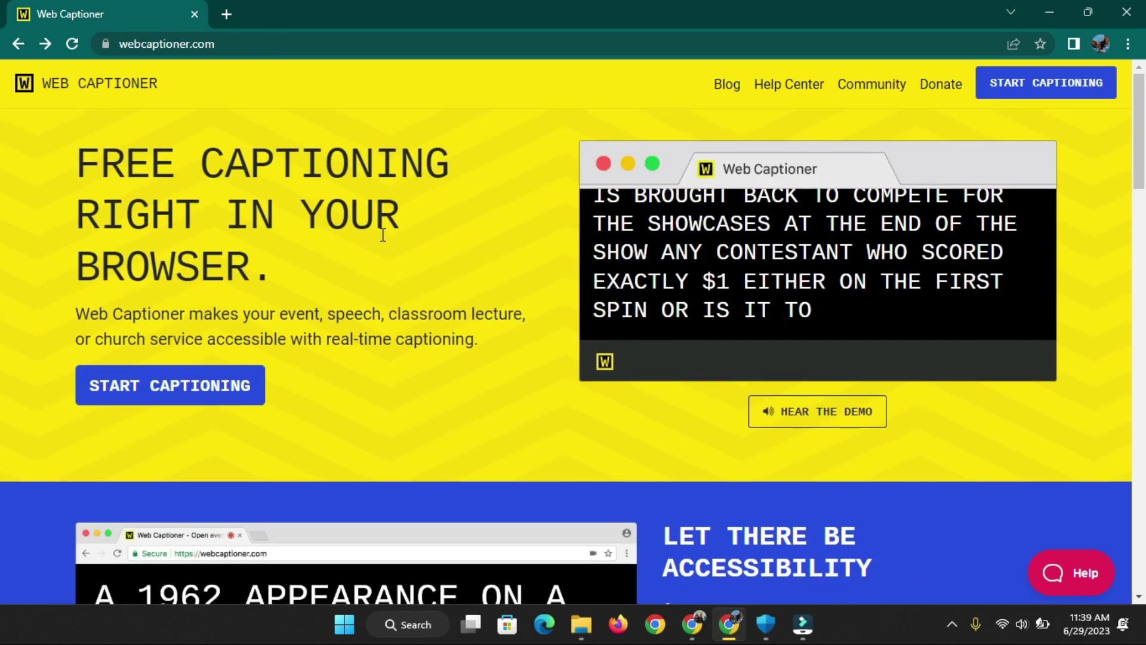